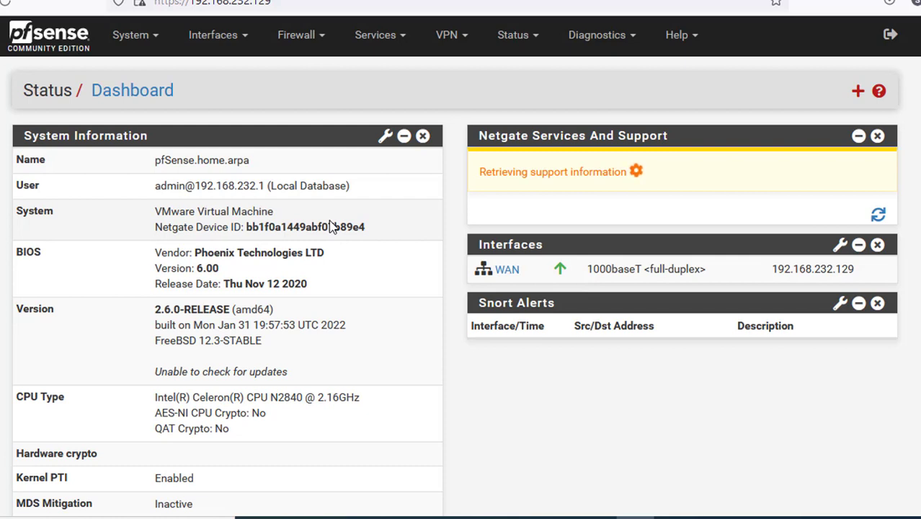
# Open the System menu from the pfSense 2.6.0 dashboard
pyautogui.click(132, 35)
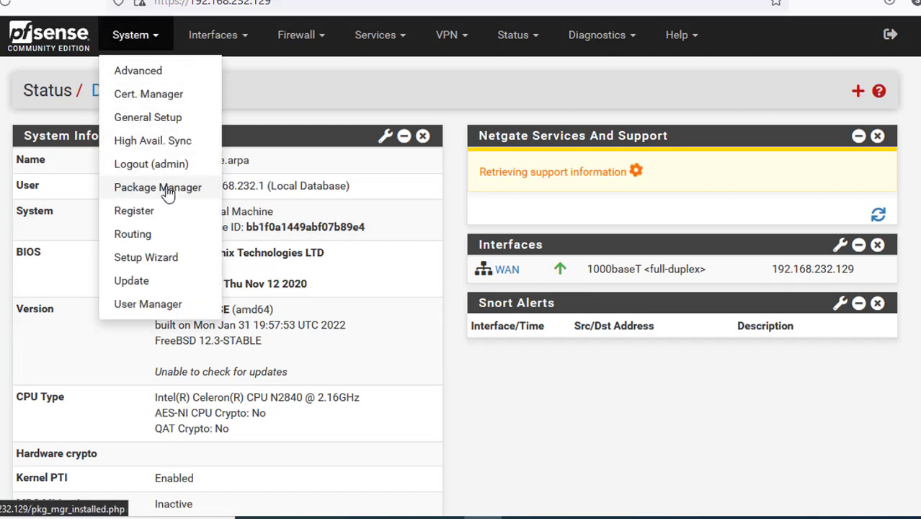
# In System > Package Manager, list Available Packages and search for 'snort'
pyautogui.click(137, 189)
pyautogui.click(192, 145)
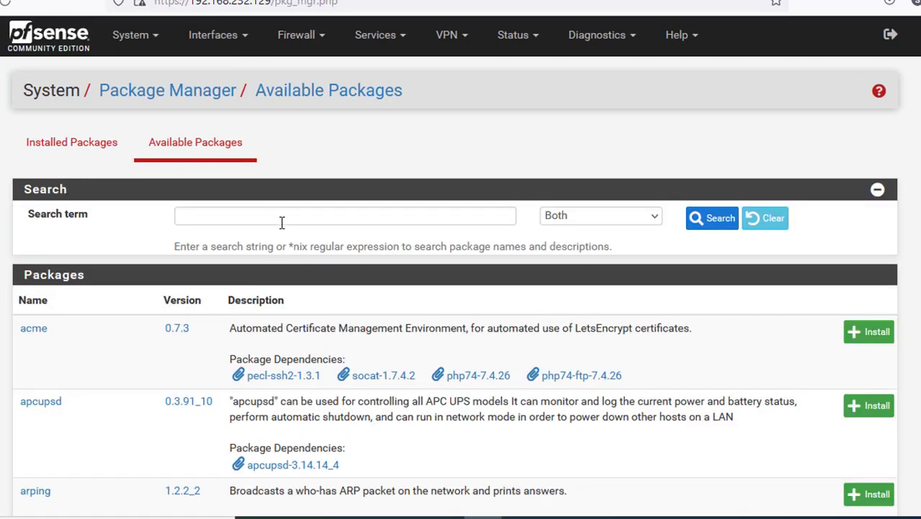
pyautogui.click(281, 222)
pyautogui.write('s')
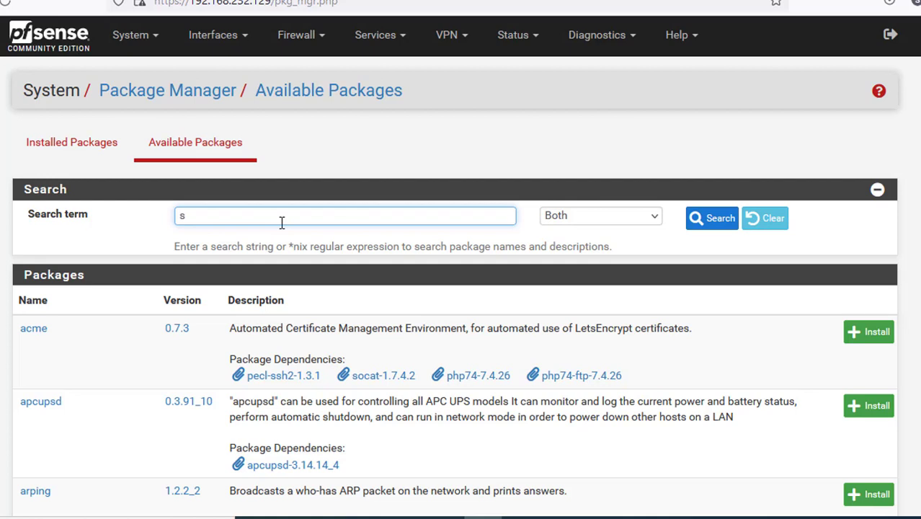
pyautogui.write('nort')
# Go to Services > Snort to reach the empty Snort Interfaces page
pyautogui.click(377, 34)
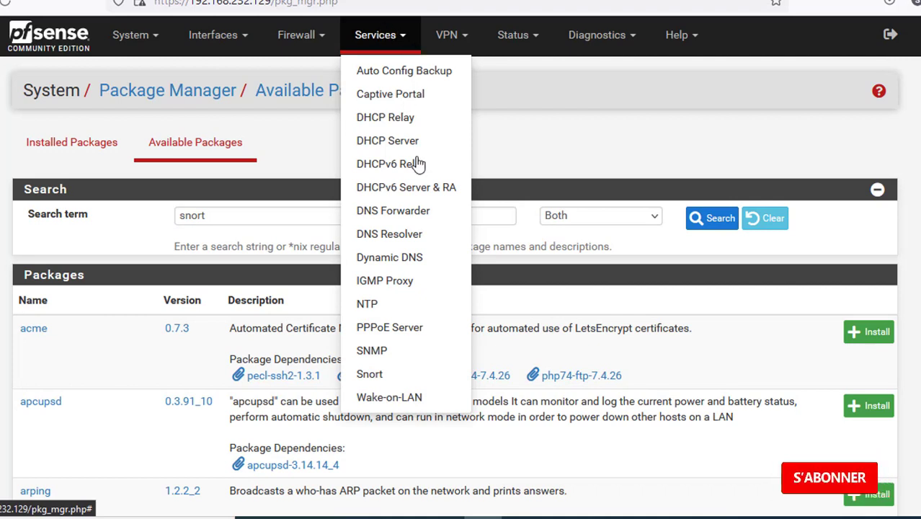
pyautogui.click(369, 376)
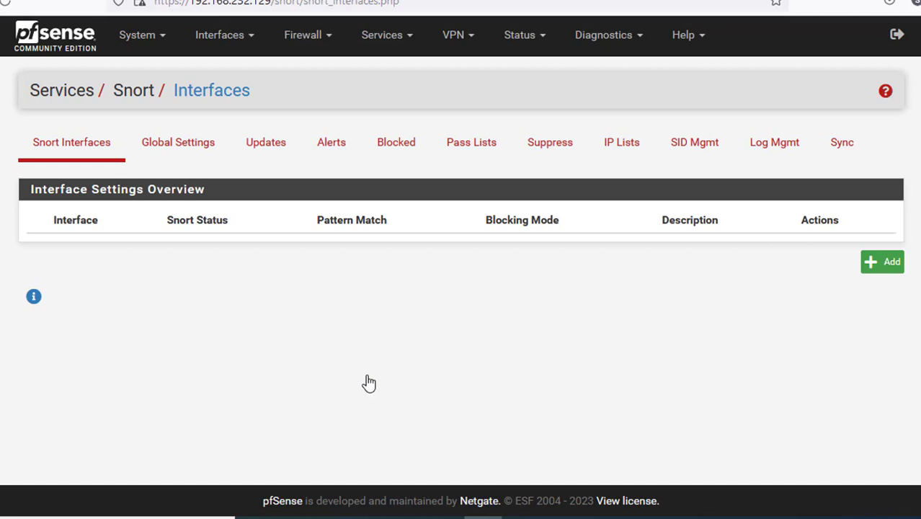
# In Snort Global Settings, enable Snort VRT rule downloads and paste the Oinkmaster code
pyautogui.click(166, 148)
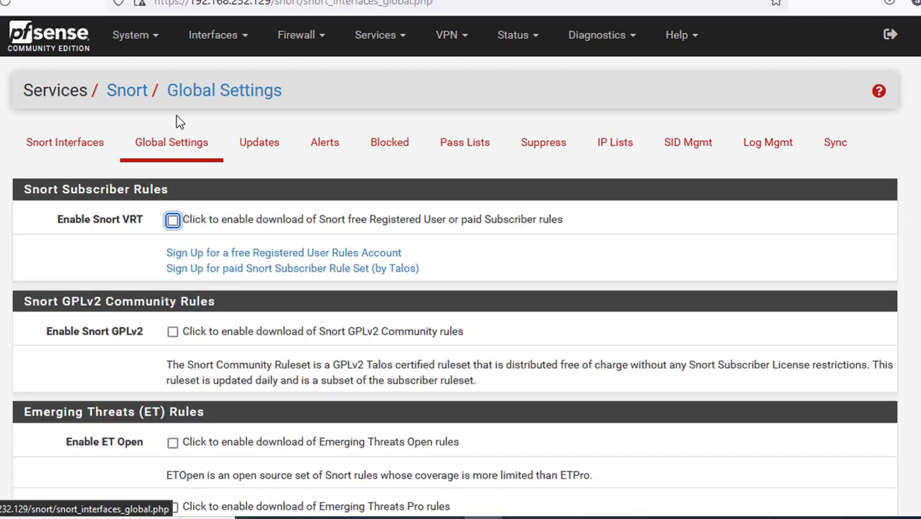
pyautogui.click(173, 220)
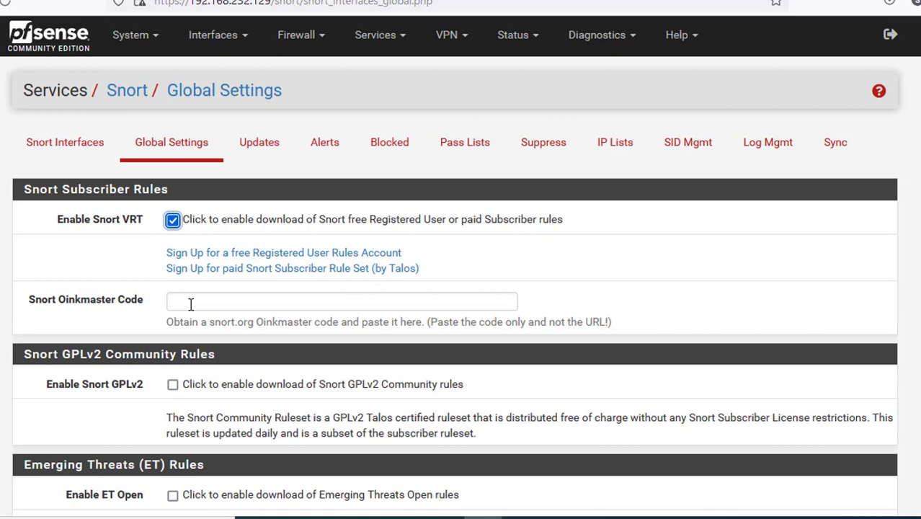
pyautogui.click(307, 303)
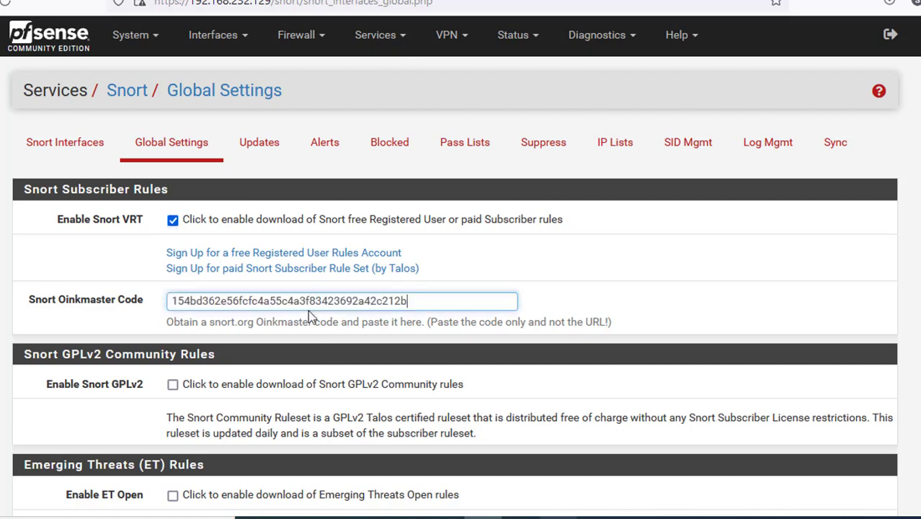
pyautogui.scroll(-1, 183, 346)
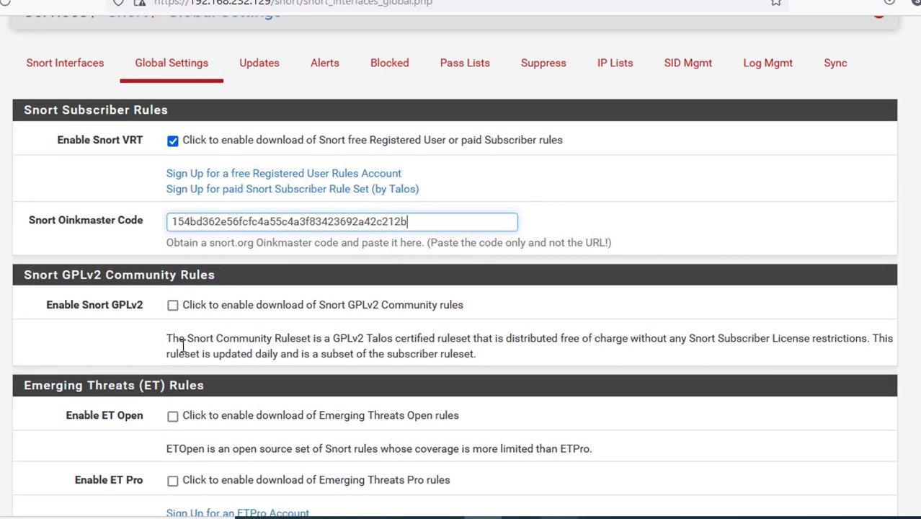
pyautogui.scroll(-1, 173, 308)
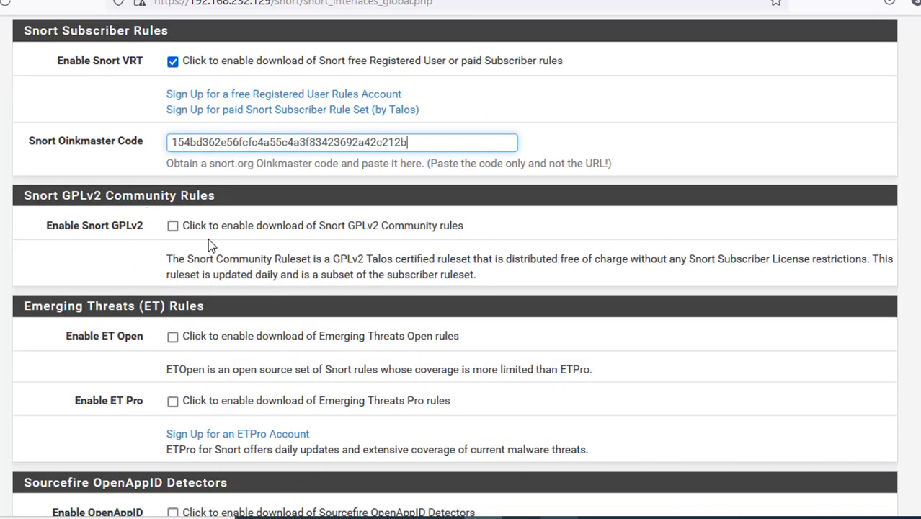
# Enable GPLv2 Community and Emerging Threats Open rule downloads
pyautogui.click(172, 227)
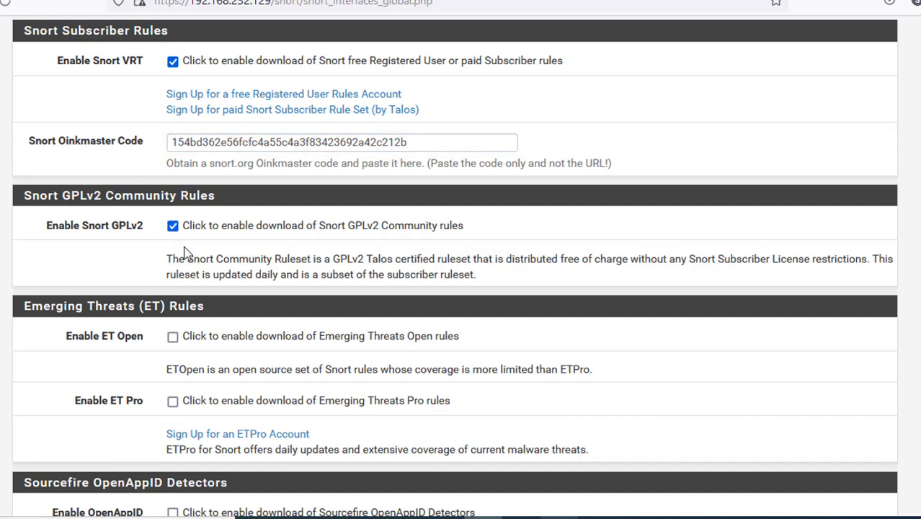
pyautogui.scroll(-2, 191, 258)
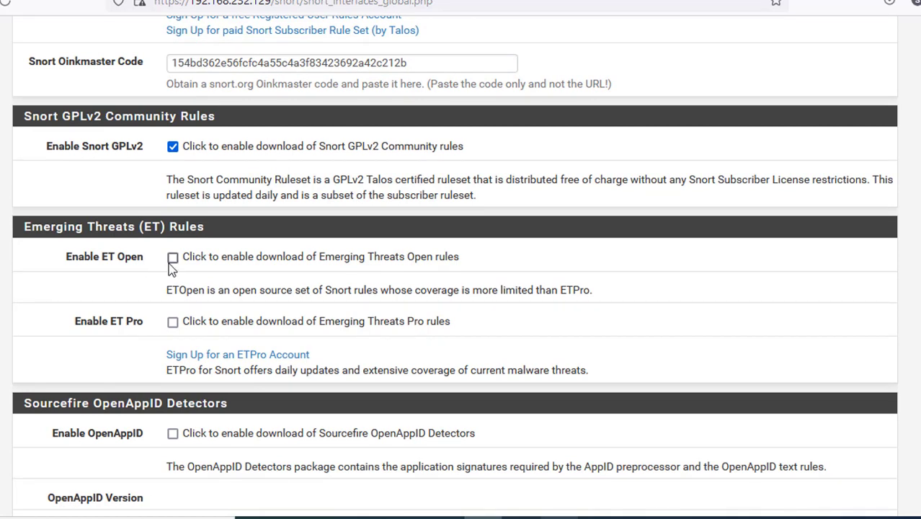
pyautogui.click(172, 257)
pyautogui.scroll(-2, 177, 335)
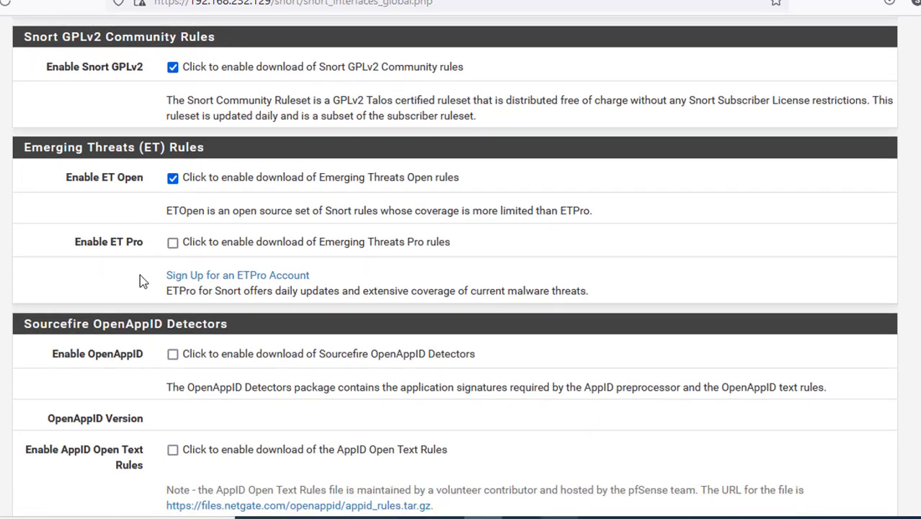
pyautogui.scroll(-2, 168, 276)
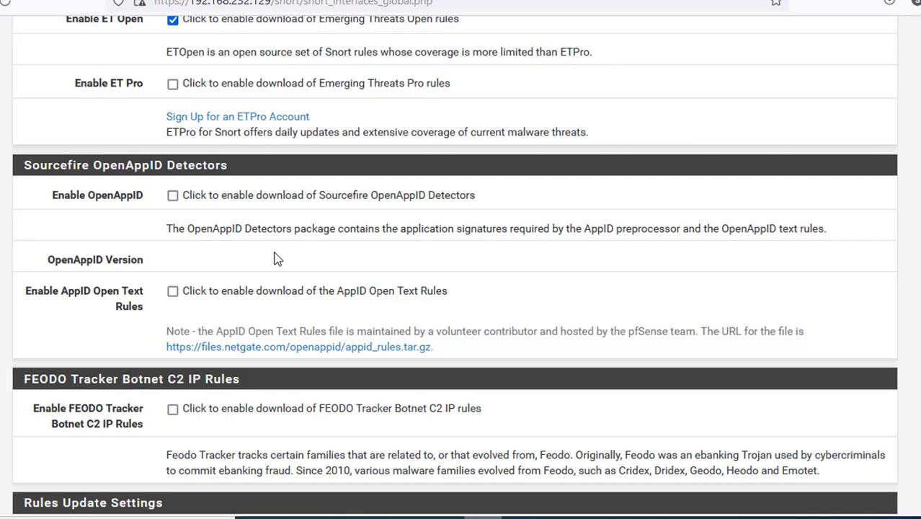
pyautogui.scroll(-2, 206, 338)
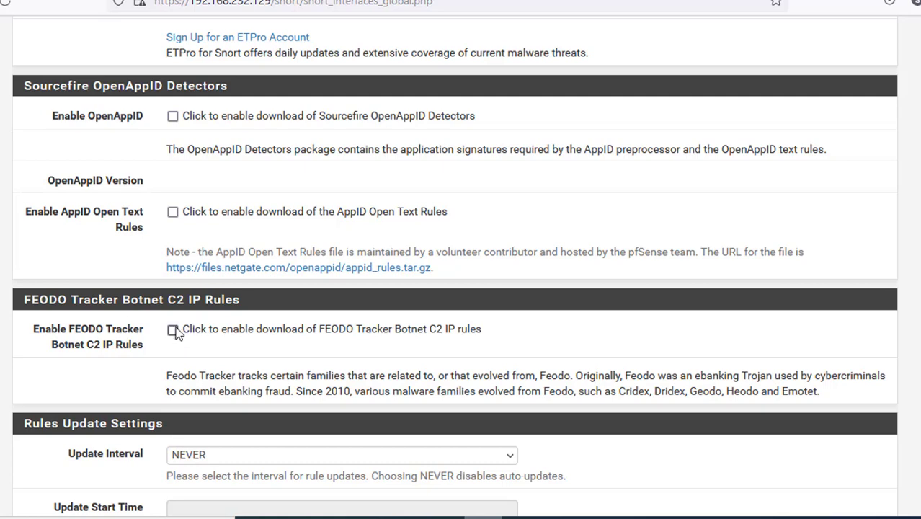
# Enable FEODO Tracker Botnet C2 IP rules and set the rule update interval to 1 DAY
pyautogui.click(174, 332)
pyautogui.scroll(-3, 178, 343)
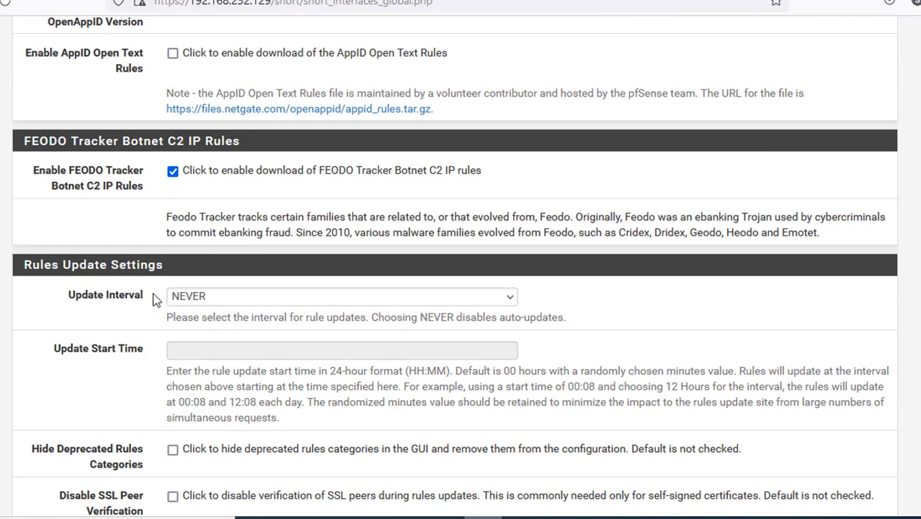
pyautogui.scroll(-3, 154, 299)
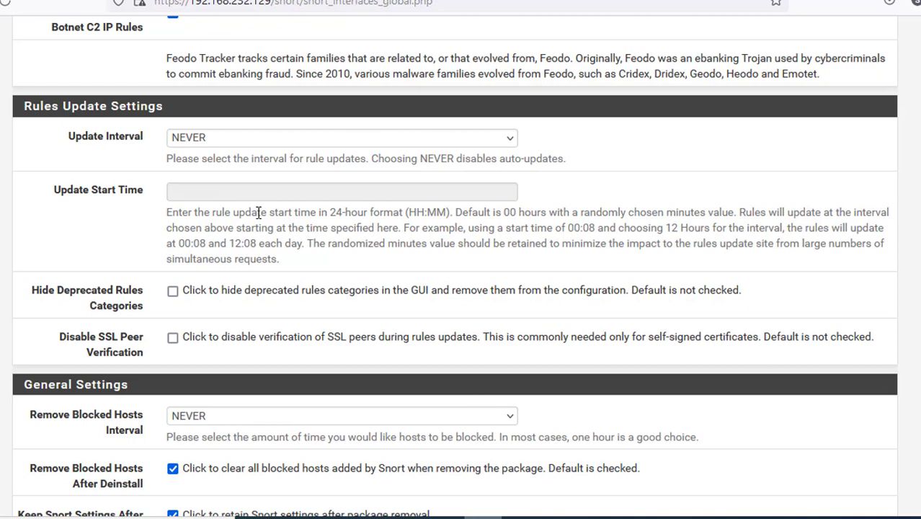
pyautogui.click(498, 138)
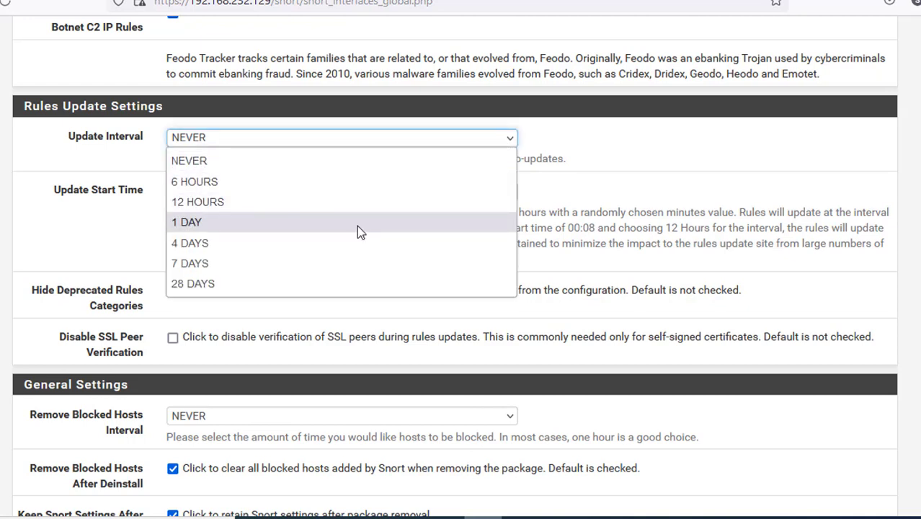
pyautogui.click(343, 189)
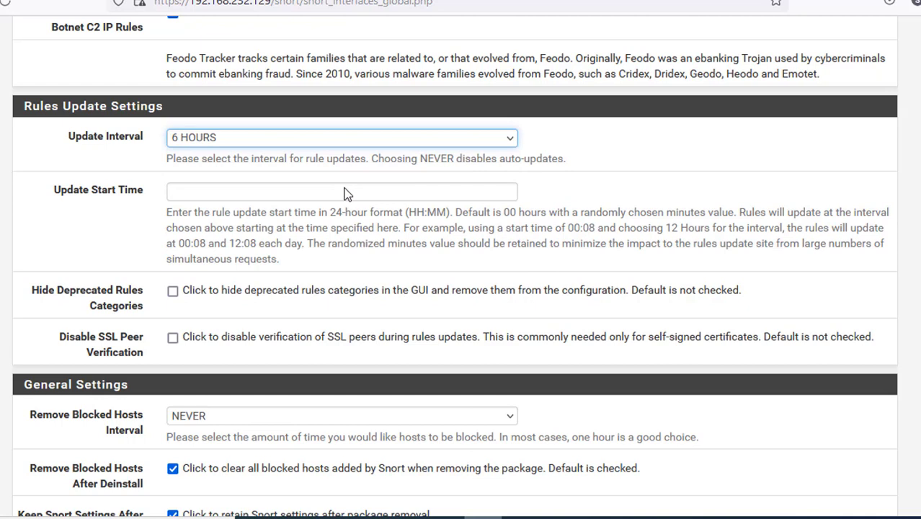
pyautogui.click(281, 188)
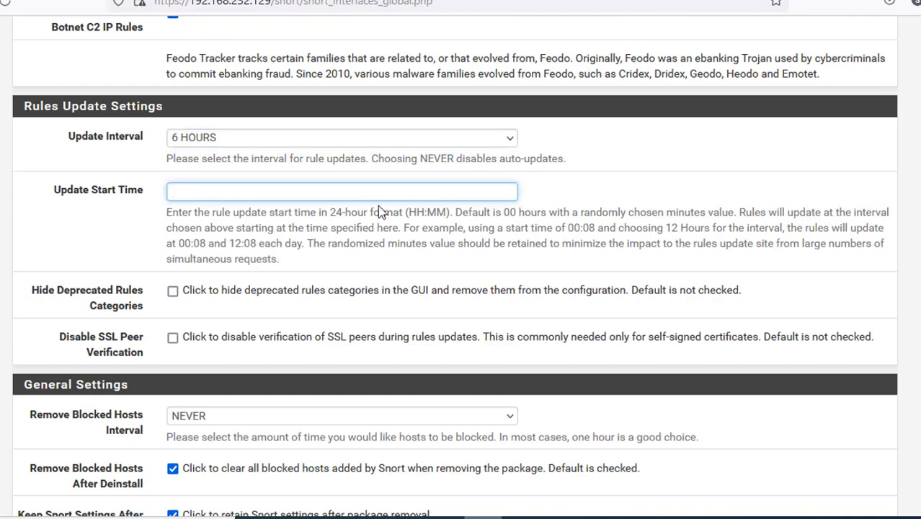
pyautogui.click(342, 137)
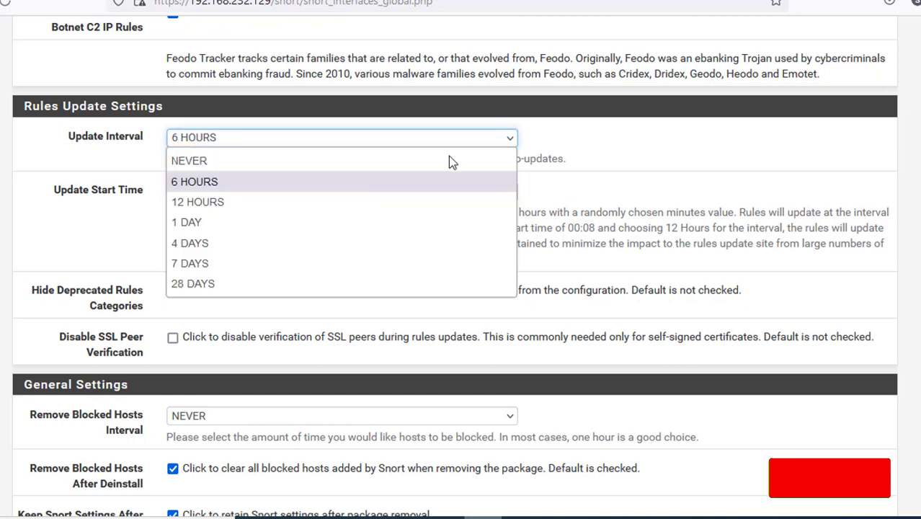
pyautogui.click(345, 202)
pyautogui.click(447, 143)
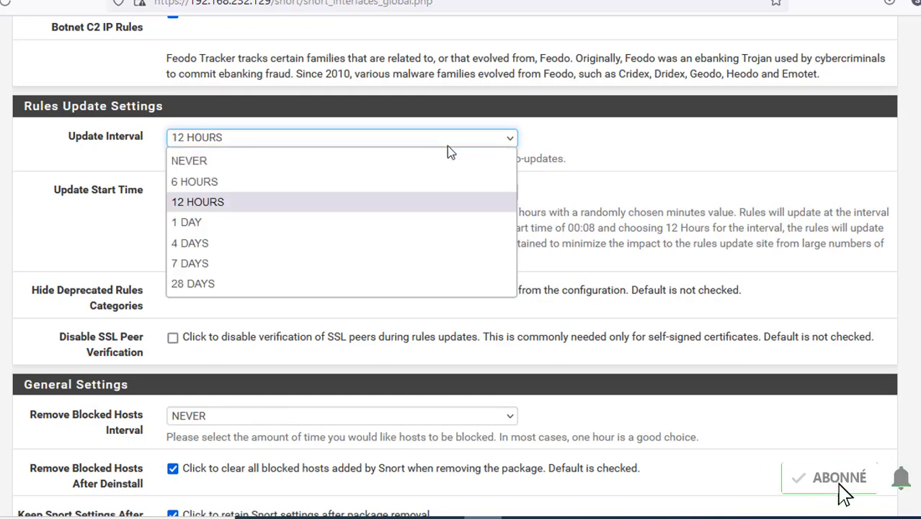
pyautogui.click(220, 223)
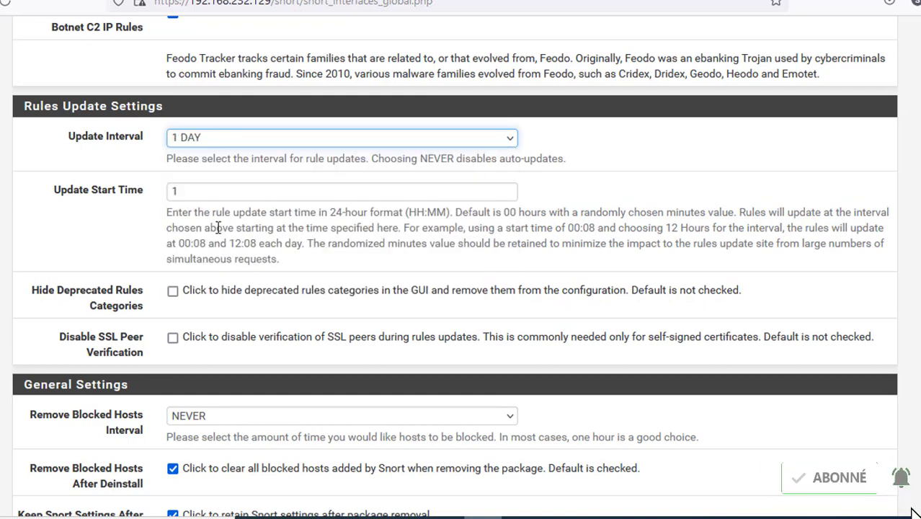
# Set update start time to 00:00, hide deprecated rule categories, and disable SSL peer verification
pyautogui.click(226, 193)
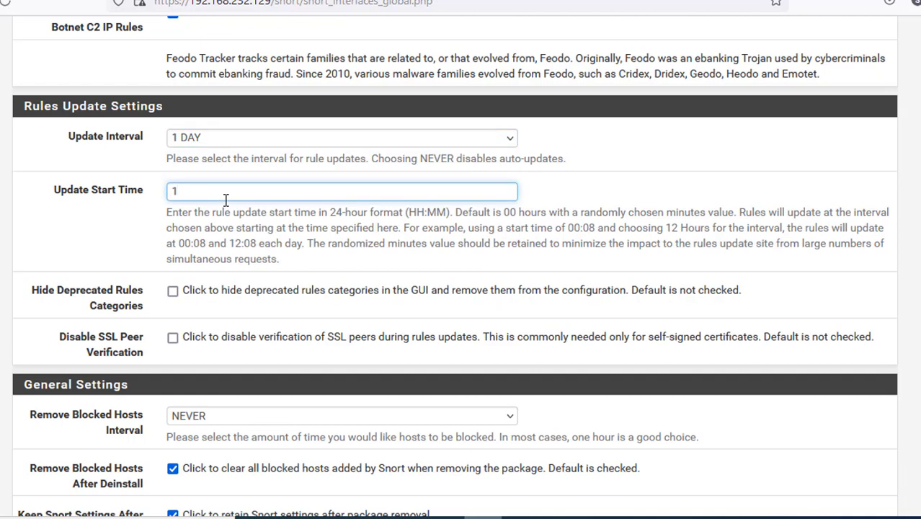
pyautogui.press('BackSpace')
pyautogui.write('00:00')
pyautogui.click(173, 291)
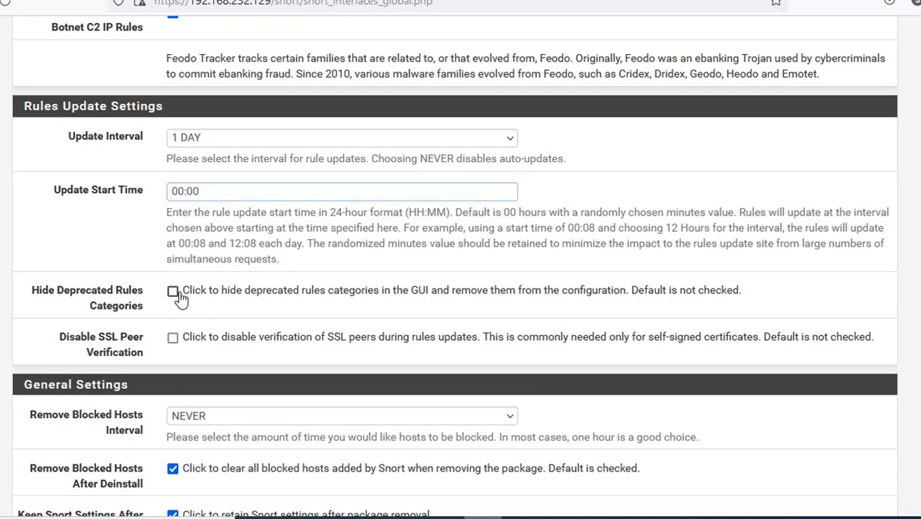
pyautogui.scroll(-3, 198, 354)
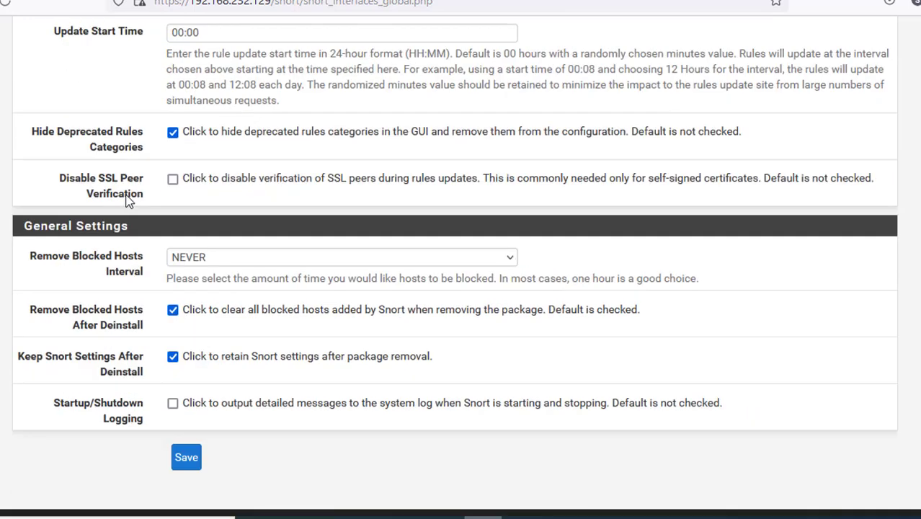
pyautogui.click(175, 183)
pyautogui.click(173, 180)
# Remove blocked hosts every 1 HOUR, keep them after deinstall, log startup/shutdown, and save
pyautogui.scroll(-1, 472, 247)
pyautogui.click(472, 235)
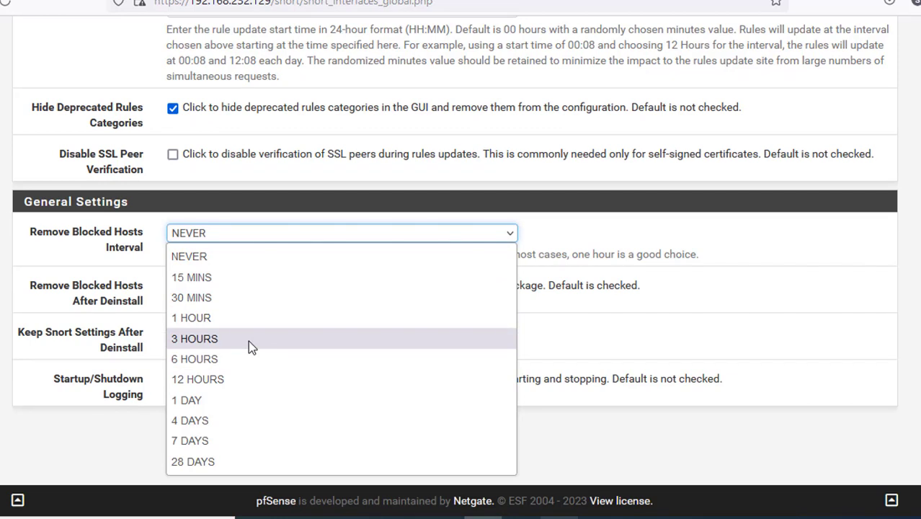
pyautogui.click(216, 318)
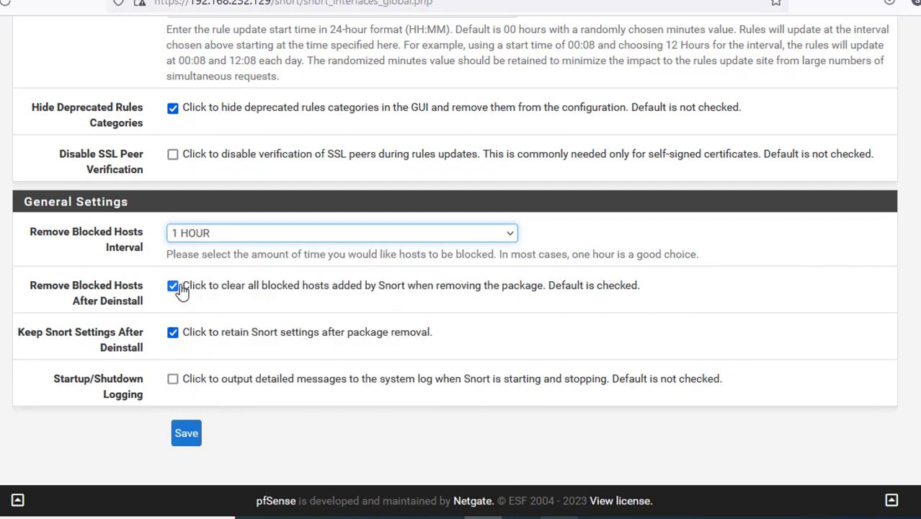
pyautogui.click(180, 287)
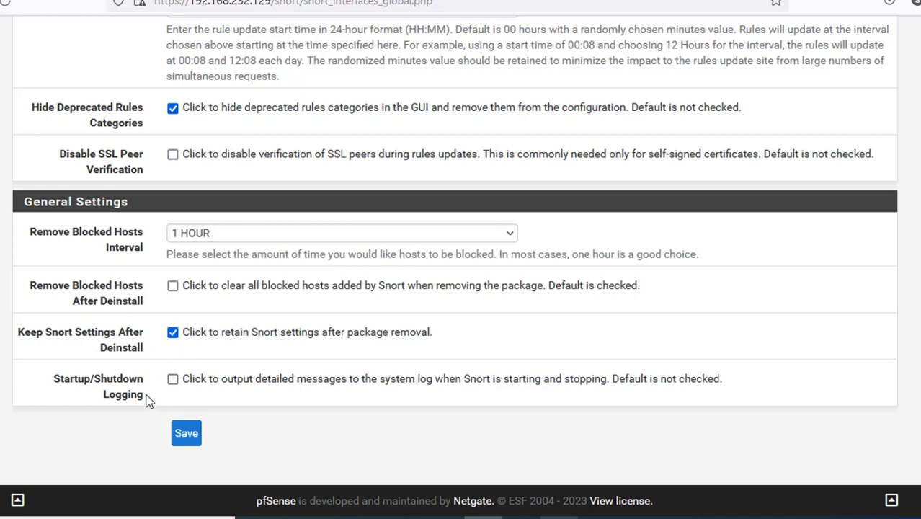
pyautogui.click(173, 378)
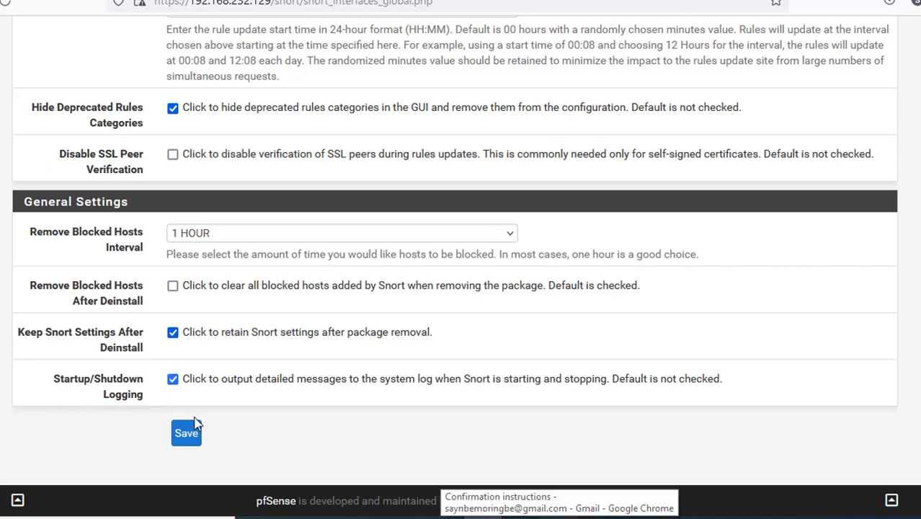
pyautogui.click(193, 434)
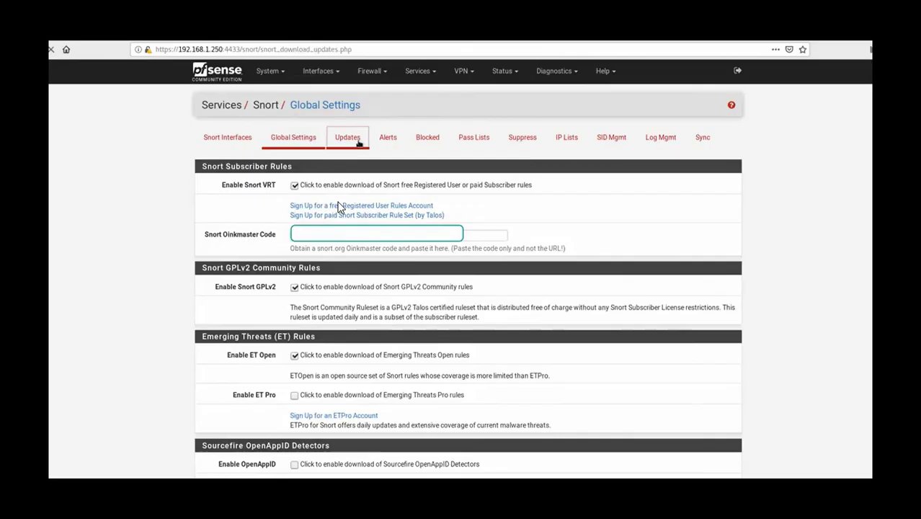
pyautogui.click(350, 137)
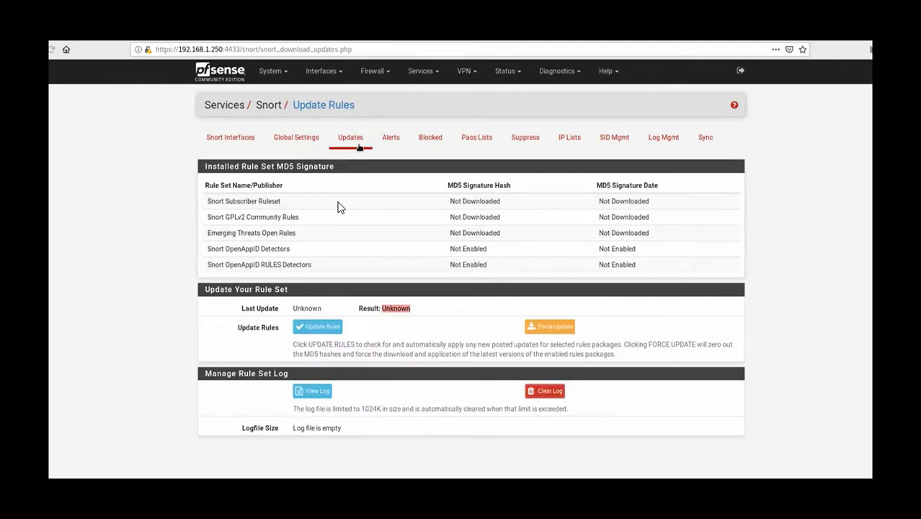
# Run Update Rules to fetch the Subscriber, GPLv2 Community and ET Open rule sets
pyautogui.click(336, 328)
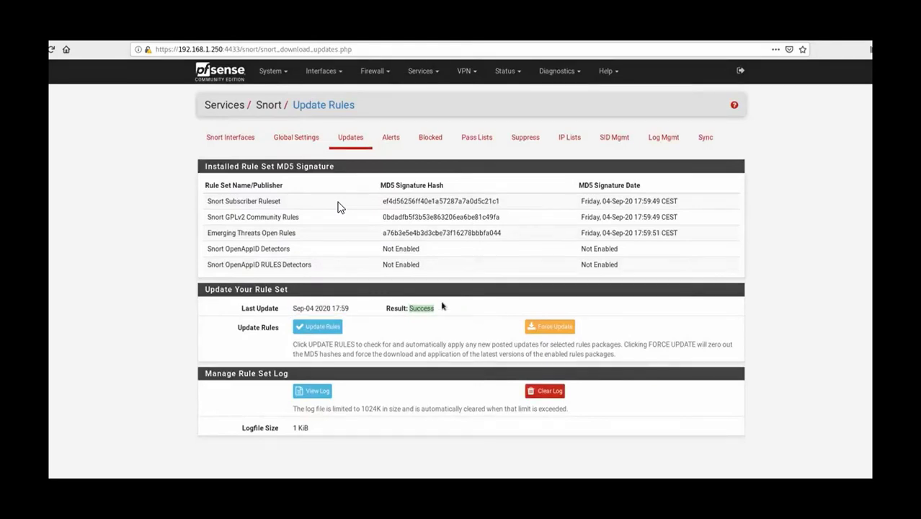
pyautogui.click(312, 392)
pyautogui.scroll(-5, 618, 144)
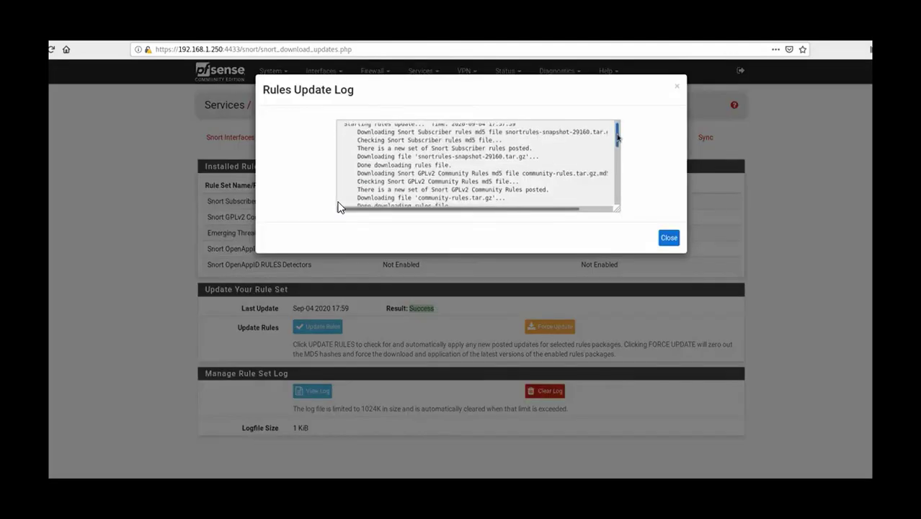
pyautogui.scroll(-2, 622, 149)
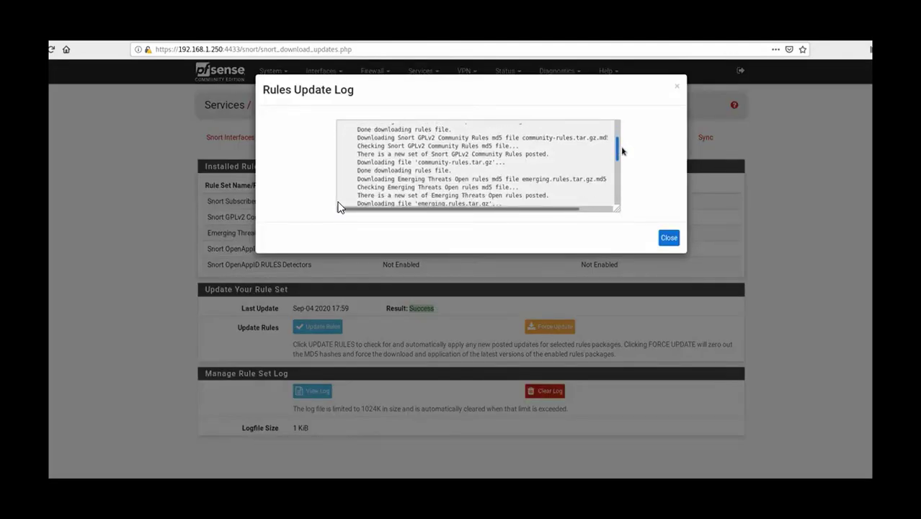
pyautogui.moveTo(622, 151); pyautogui.dragTo(621, 192)
pyautogui.tripleClick(519, 178)
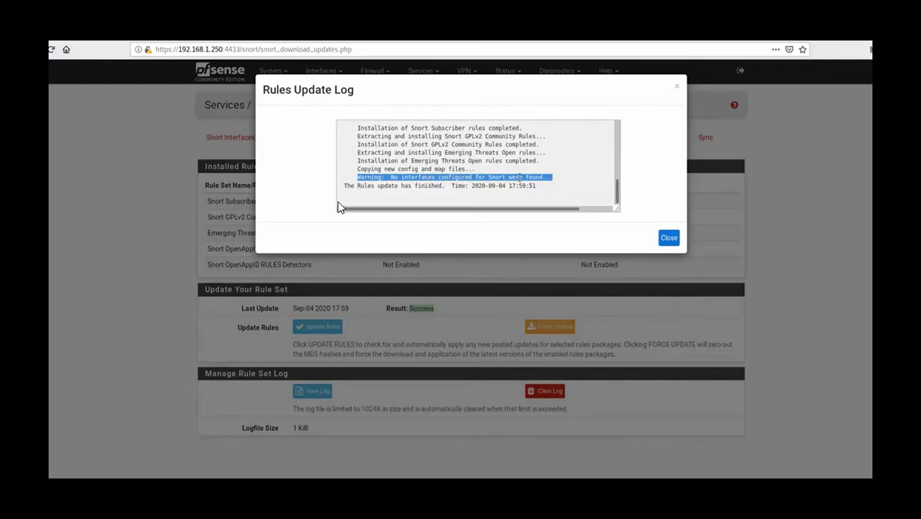
pyautogui.click(668, 240)
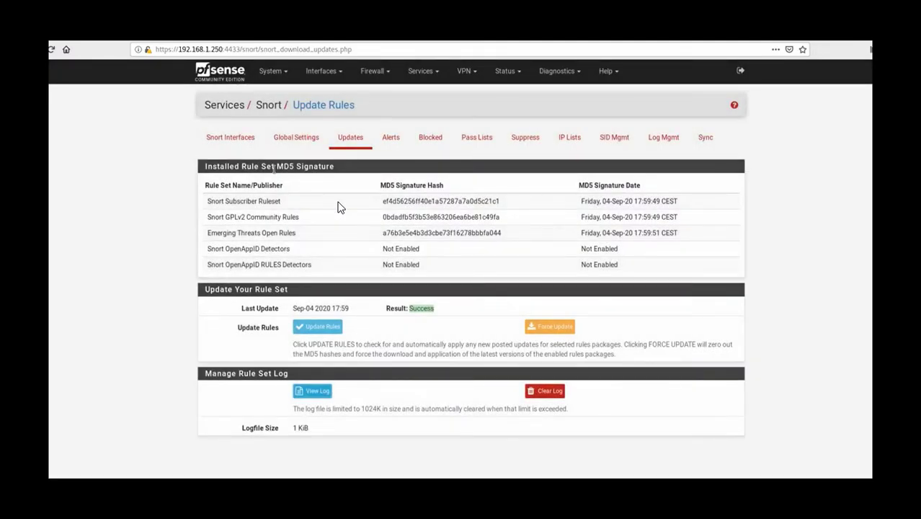
# Add a new Snort interface on WAN that sends alerts to the system log
pyautogui.click(222, 140)
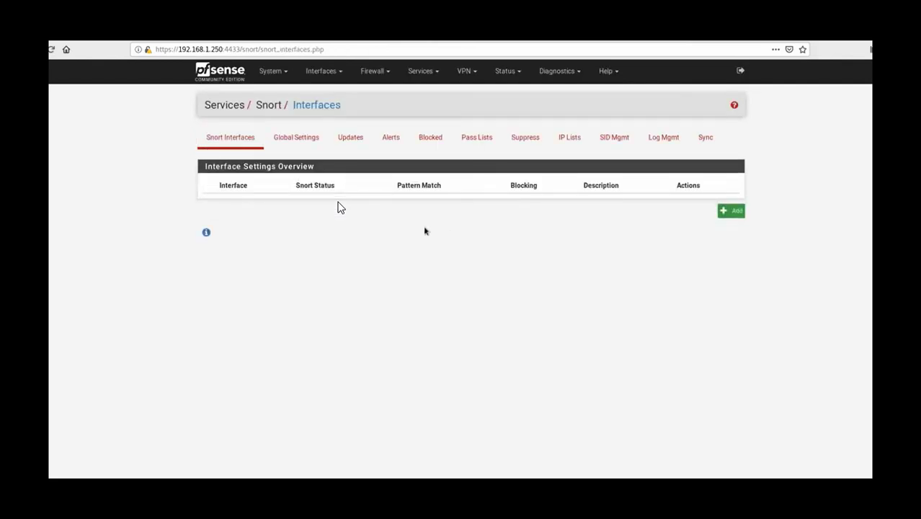
pyautogui.click(734, 212)
pyautogui.doubleClick(302, 274)
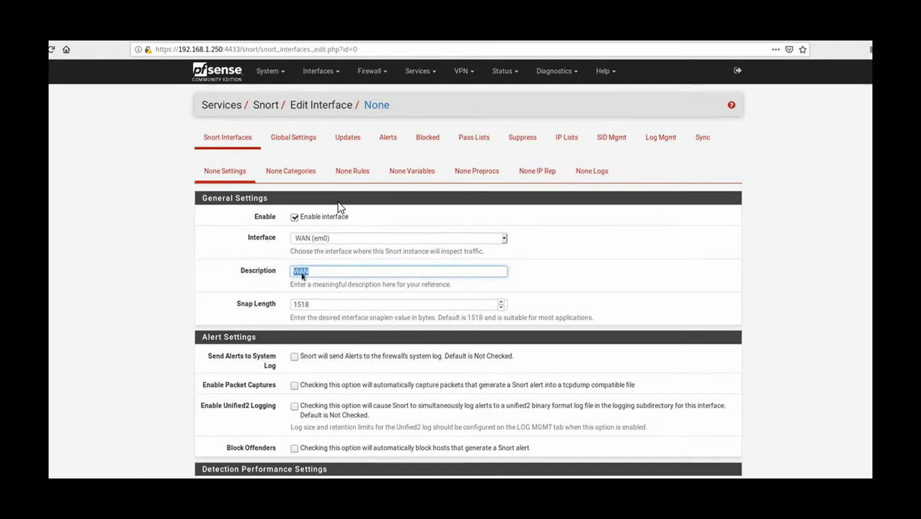
pyautogui.click(266, 297)
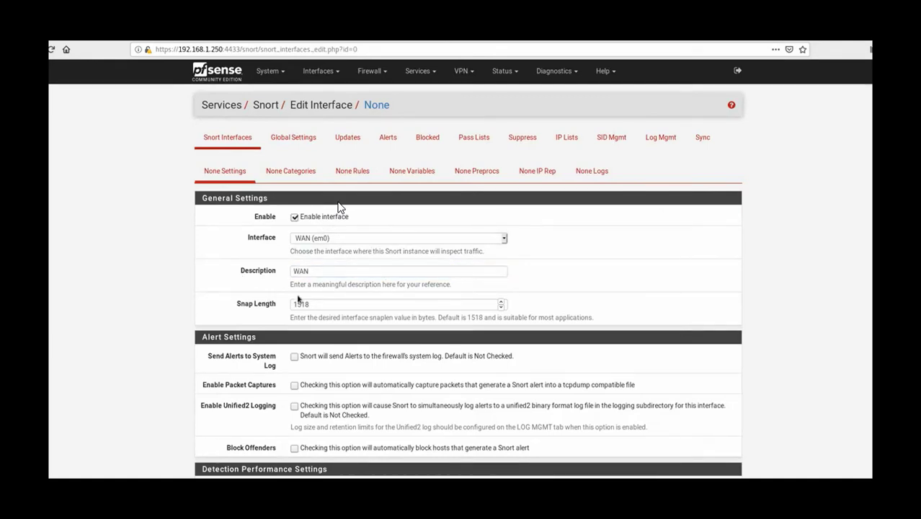
pyautogui.scroll(-3, 298, 299)
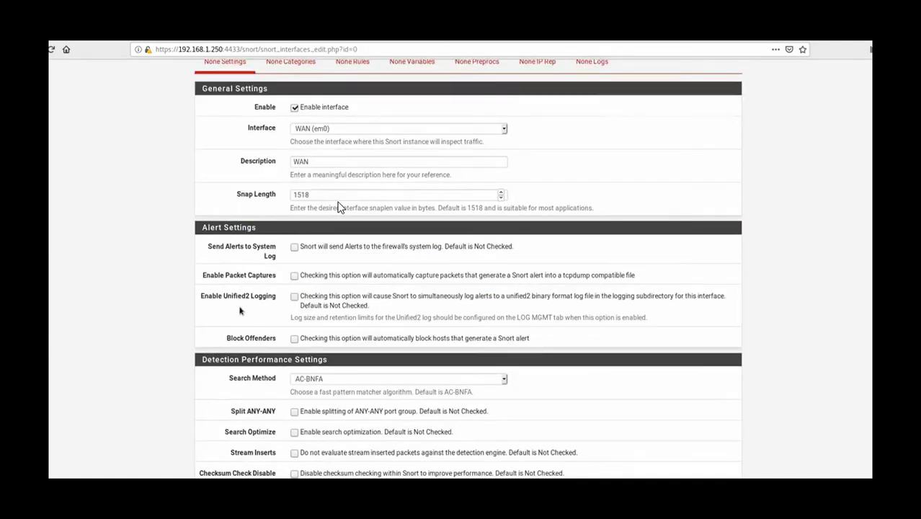
pyautogui.moveTo(211, 247); pyautogui.dragTo(279, 251)
pyautogui.click(294, 246)
# Enable packet captures for WAN alerts, then browse the WAN interface's log files
pyautogui.scroll(-1, 294, 245)
pyautogui.moveTo(239, 281); pyautogui.dragTo(276, 286)
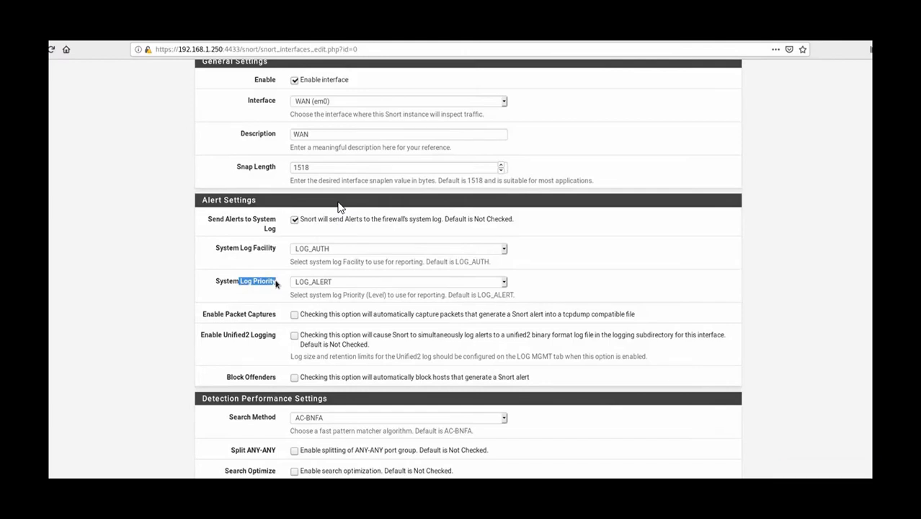
pyautogui.click(252, 318)
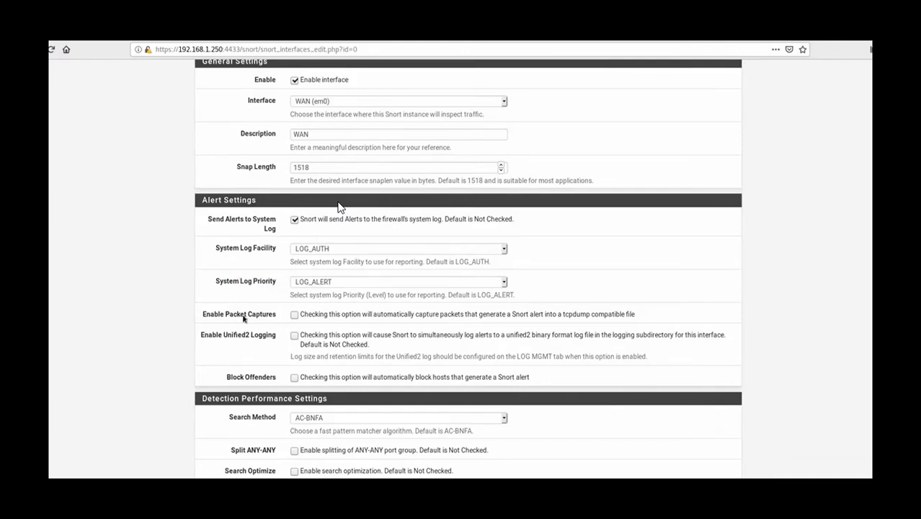
pyautogui.click(214, 313)
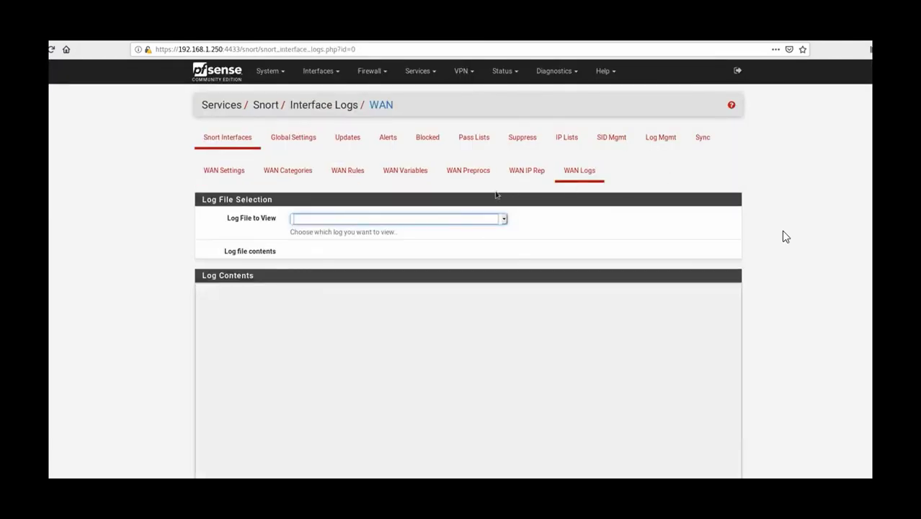
pyautogui.click(397, 218)
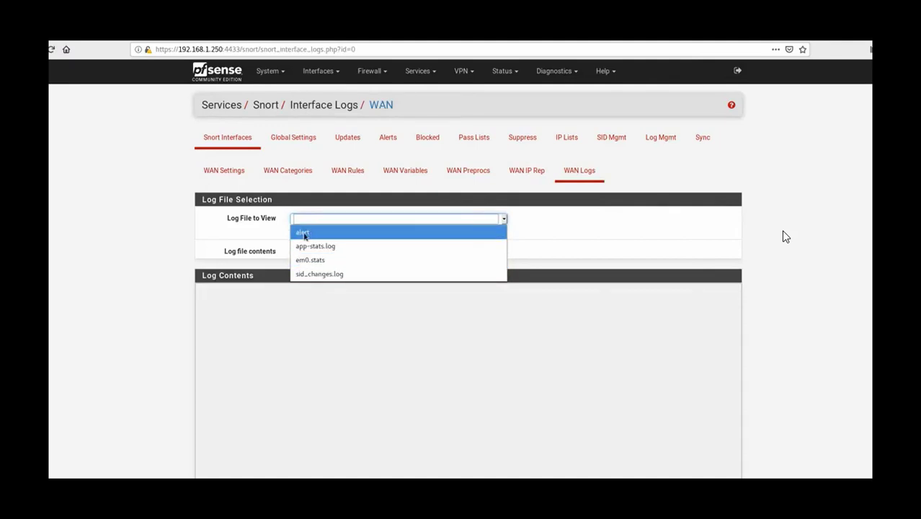
# View the WAN 'alert' log, confirm it doesn't exist yet, and return to Snort Interfaces
pyautogui.click(305, 235)
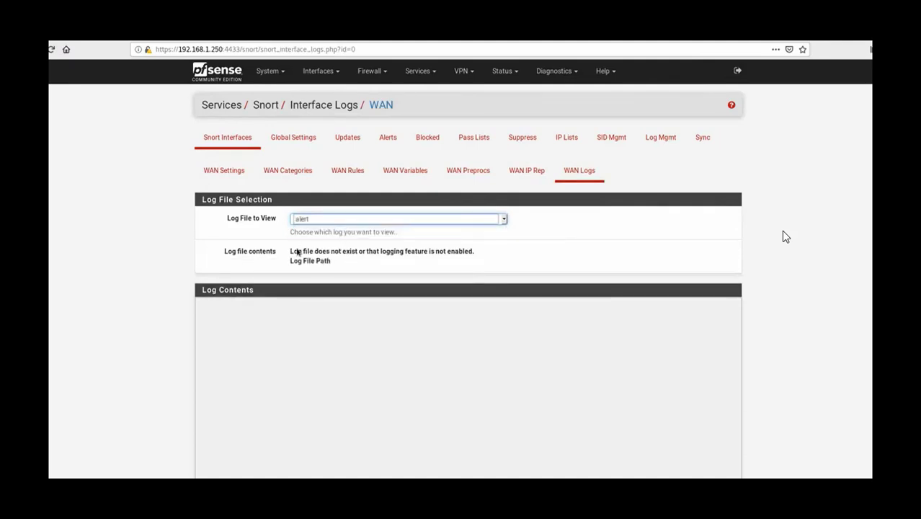
pyautogui.moveTo(291, 252); pyautogui.dragTo(356, 253)
pyautogui.click(386, 253)
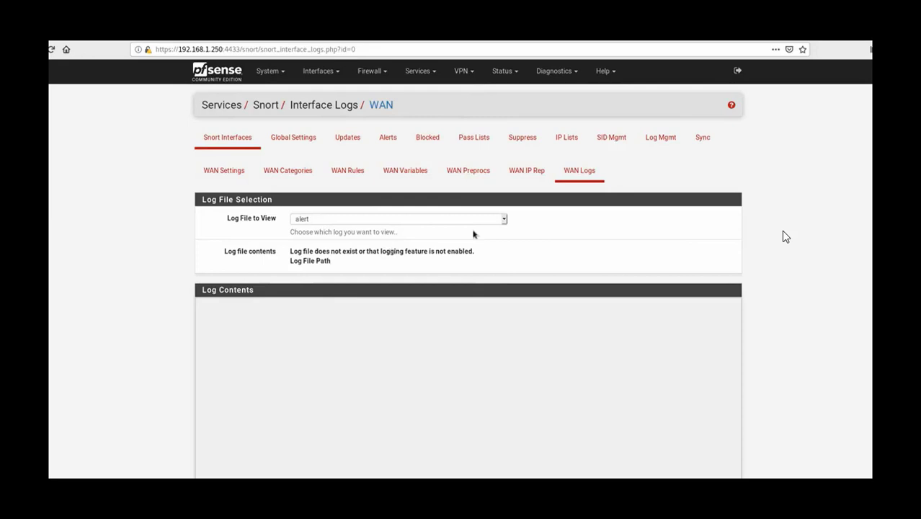
pyautogui.click(223, 142)
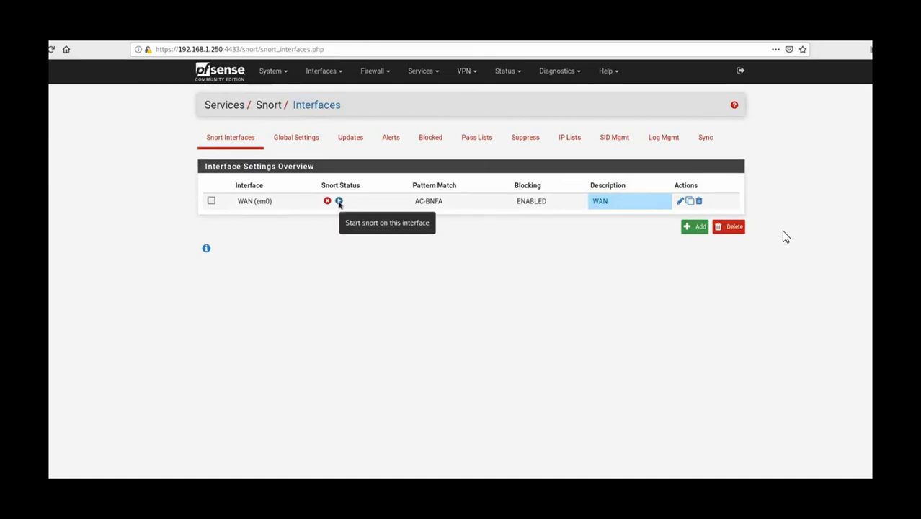
# Start Snort on WAN (em0) and view its entries on the Alerts page
pyautogui.click(338, 202)
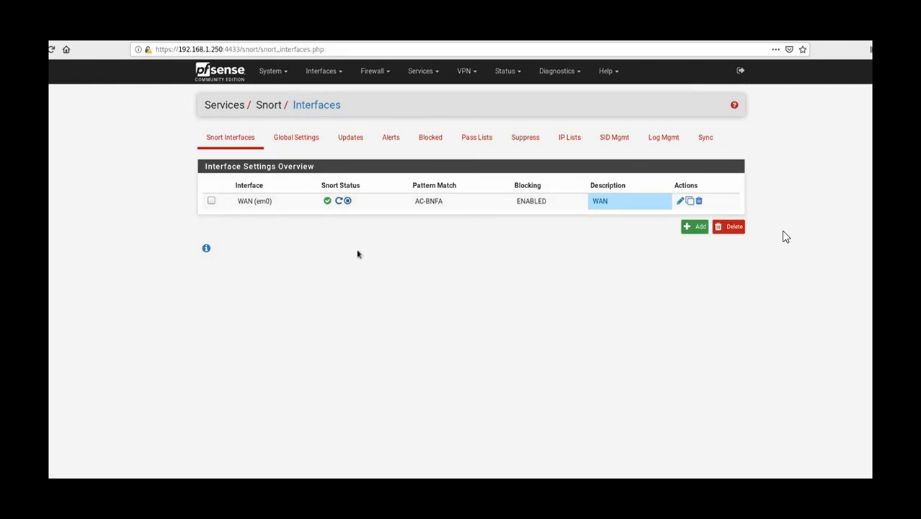
pyautogui.click(396, 142)
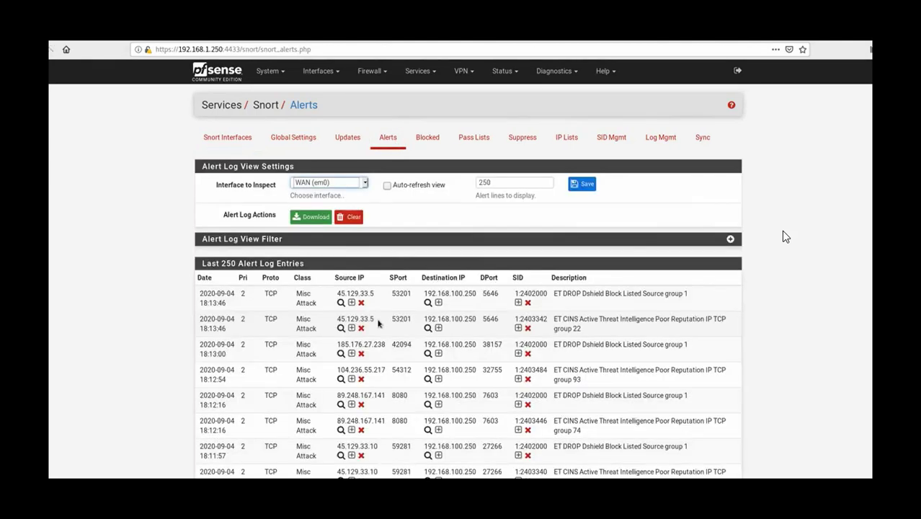
# Reload the WAN (em0) Snort alert log to list Misc Attack TCP alerts through 18:13:46
pyautogui.scroll(-2, 501, 280)
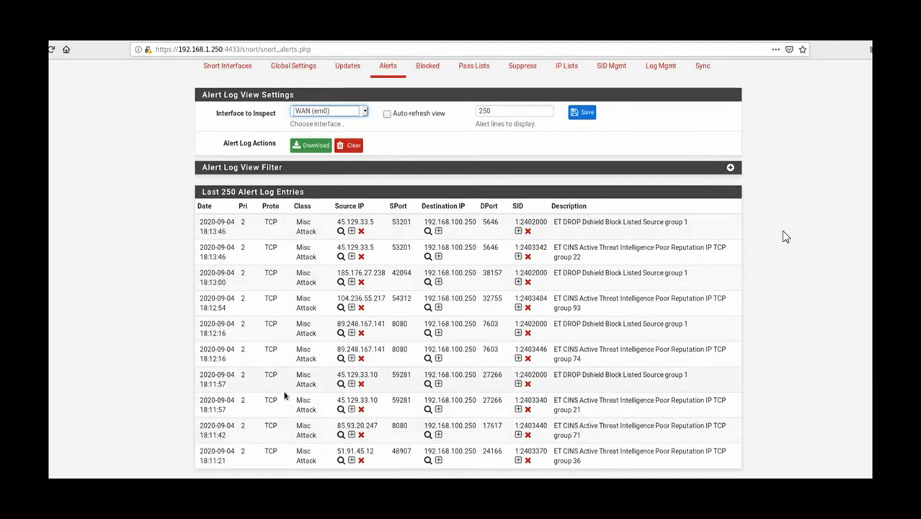
pyautogui.click(412, 451)
pyautogui.press('F5')
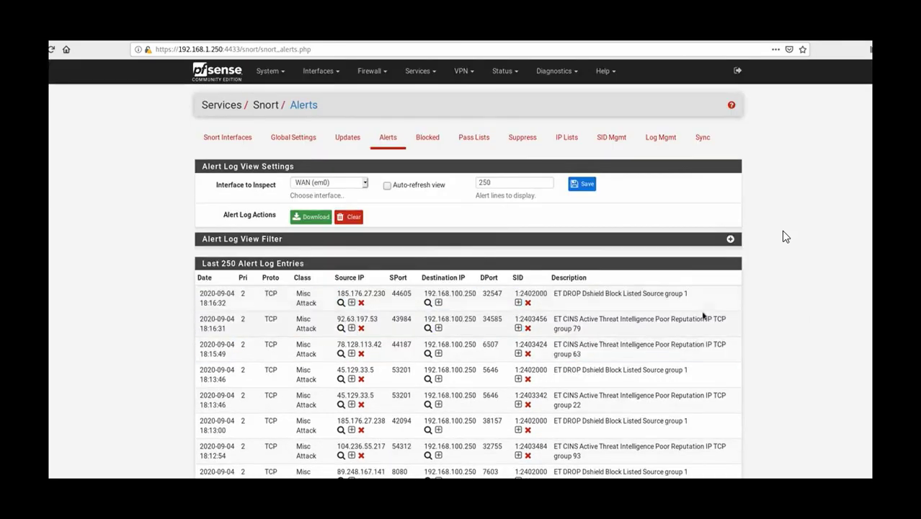